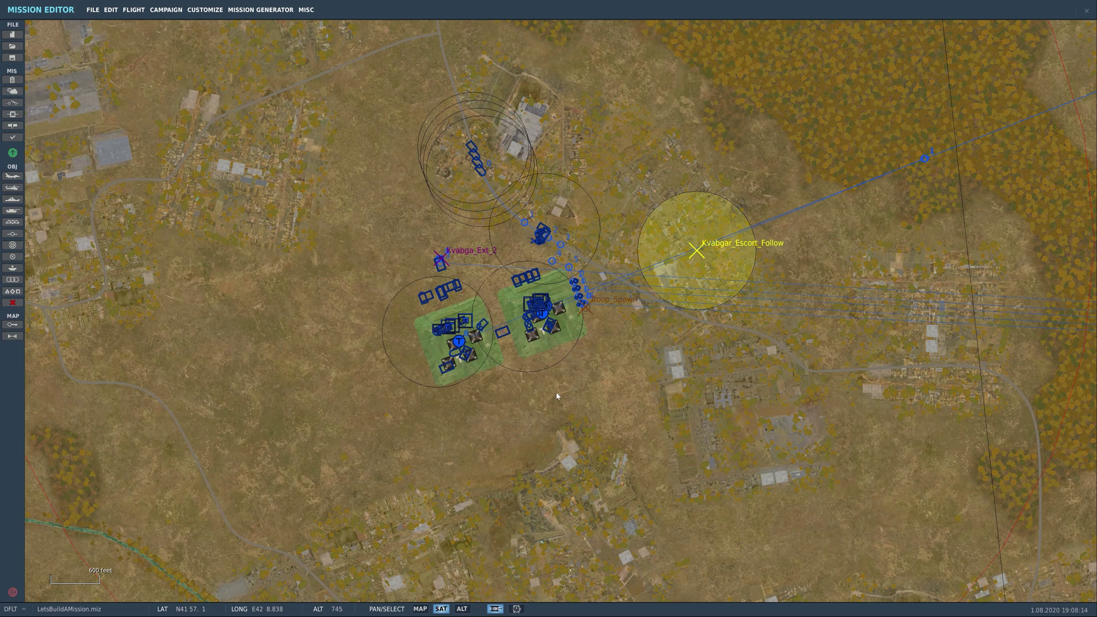
- Zoom out to the 3000 ft view of the Kvabga region and open the mission's Triggers panel
drag(669, 406, 820, 435)
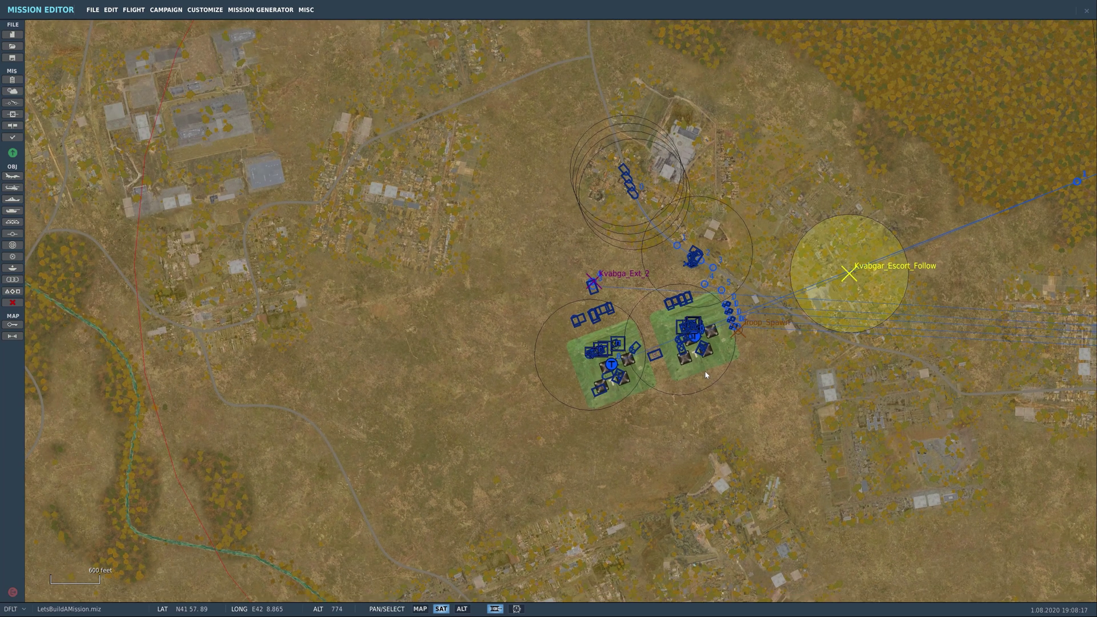
scroll(700, 362, down, 5)
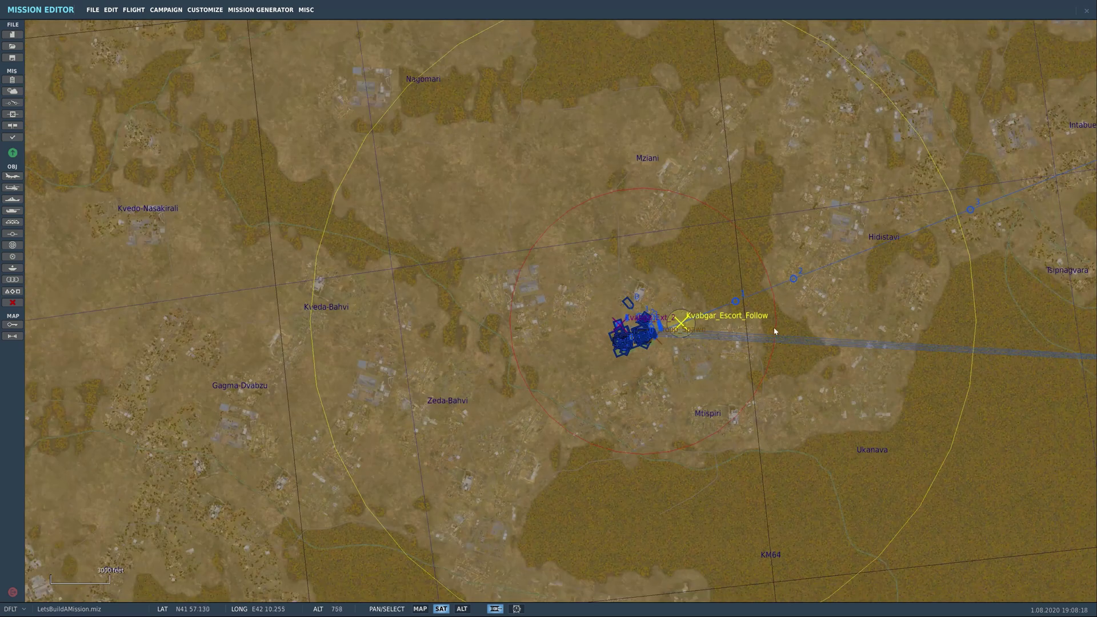
drag(775, 332, 663, 338)
drag(962, 373, 924, 336)
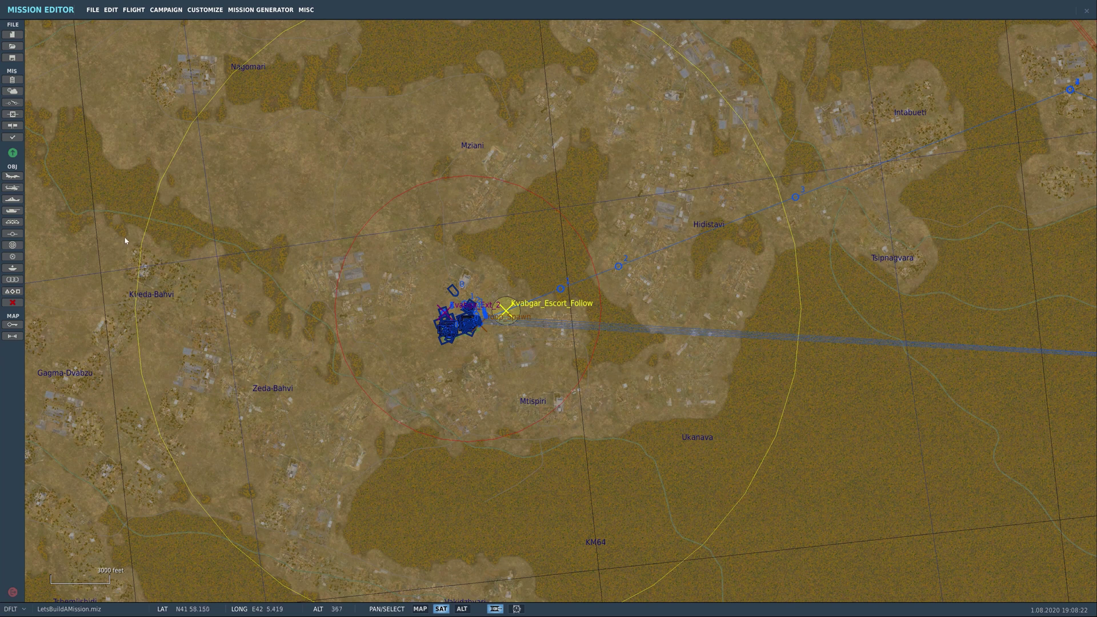
click(11, 107)
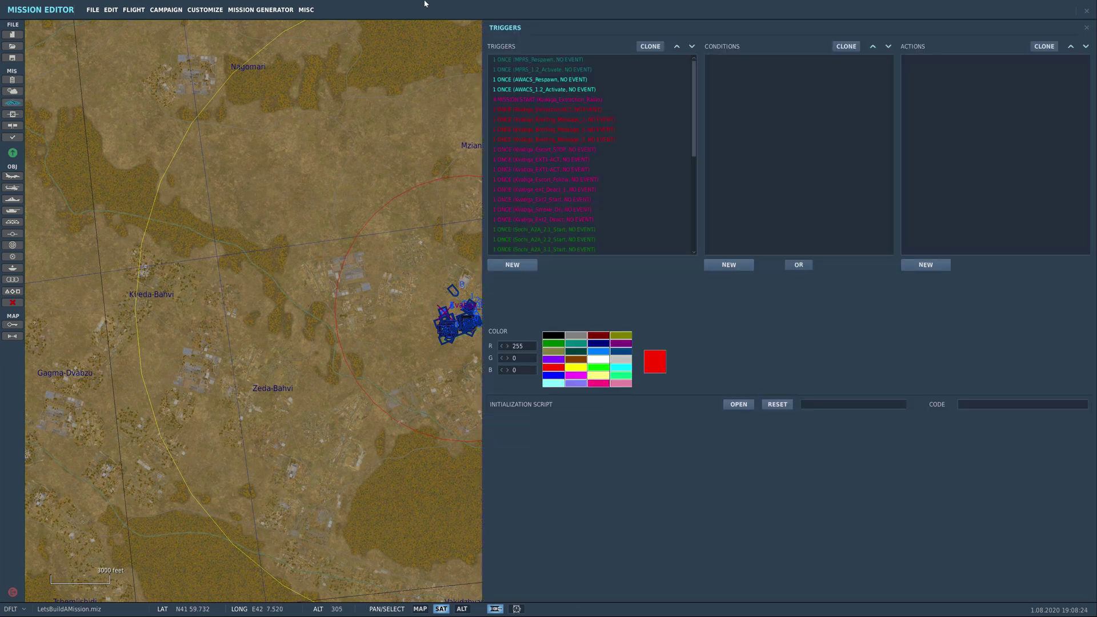
- Select the Kvabga_Extraction ACT trigger and inspect its message-to-group and HVT1-1.ogg sound-to-group actions
click(566, 109)
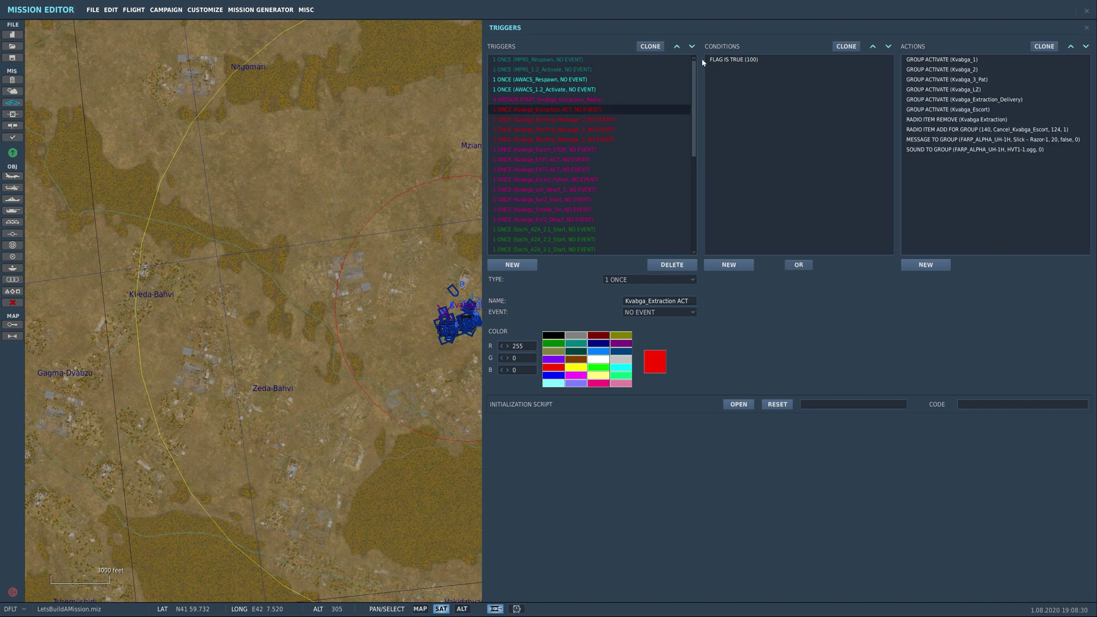
click(552, 100)
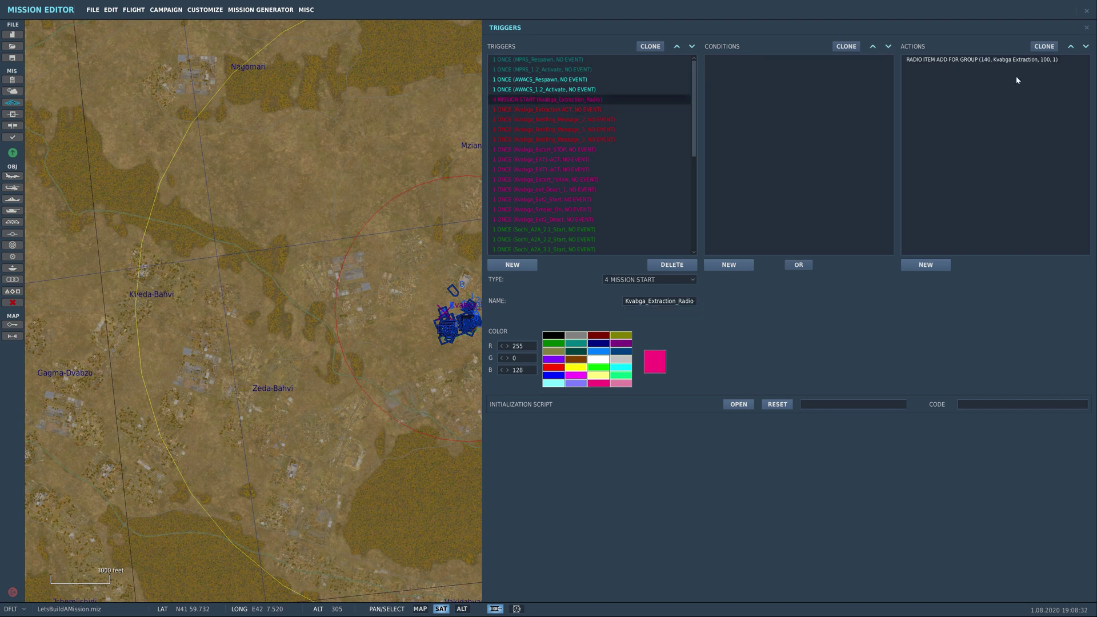
click(1020, 62)
click(596, 111)
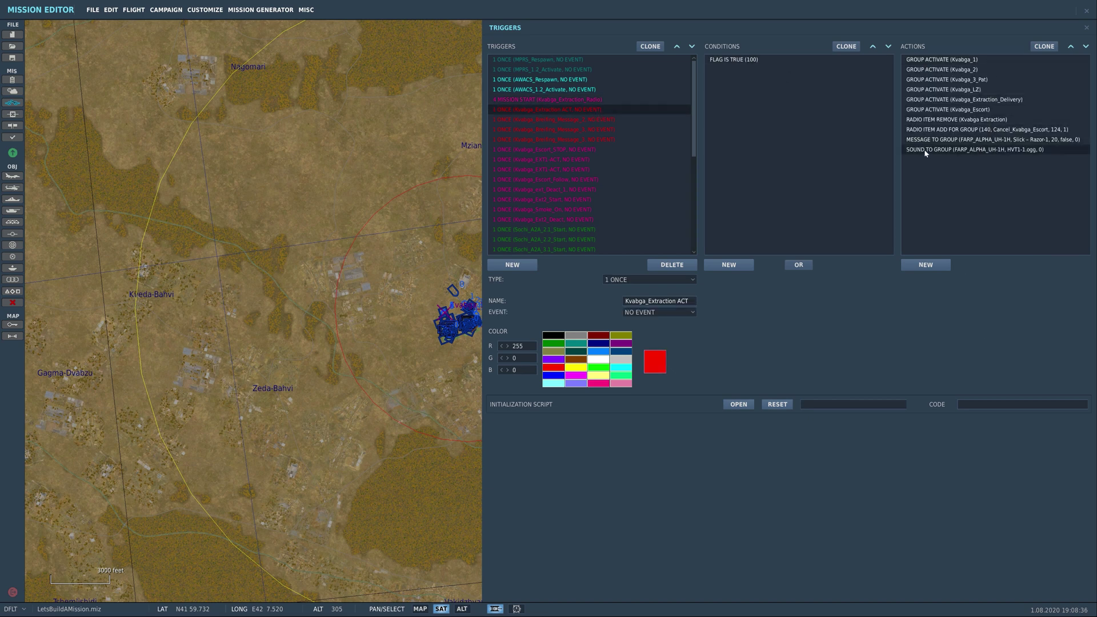
click(959, 141)
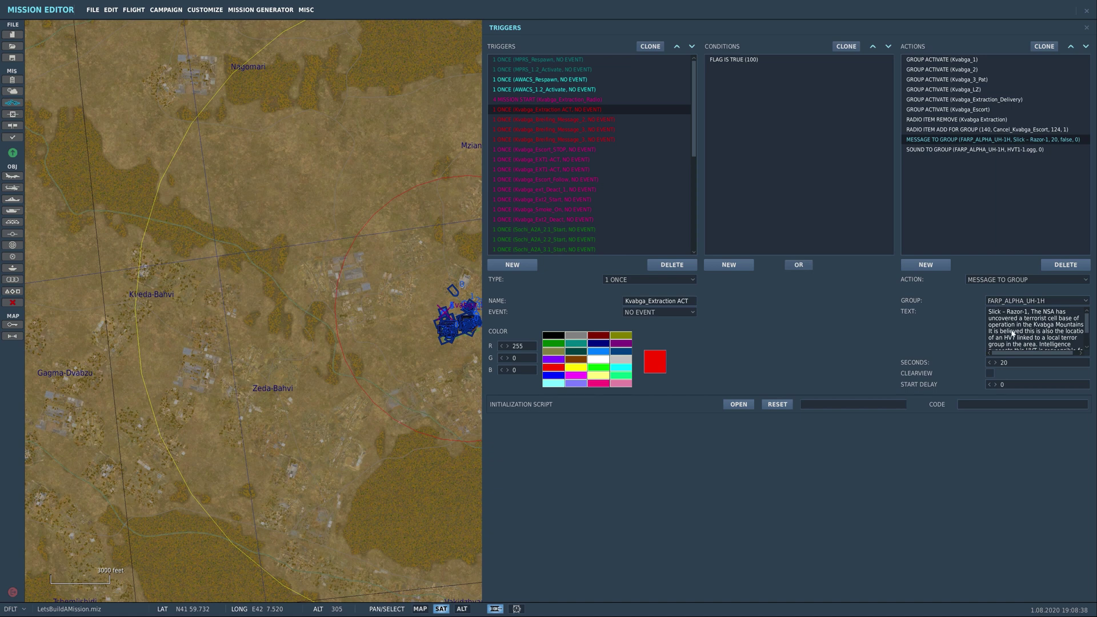
scroll(1013, 332, down, 1)
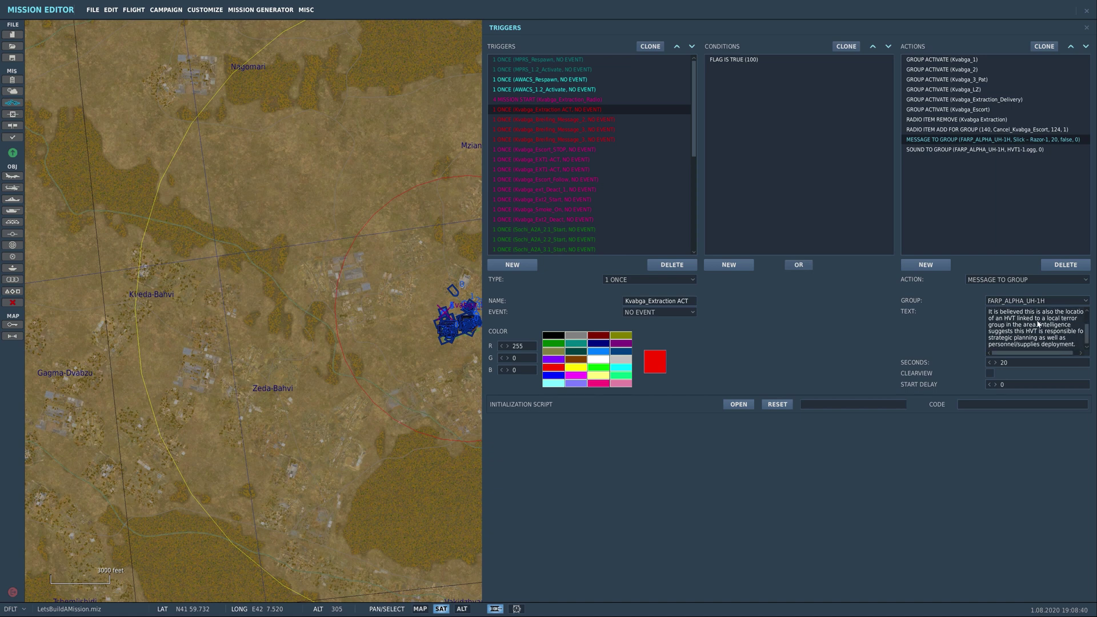
click(966, 149)
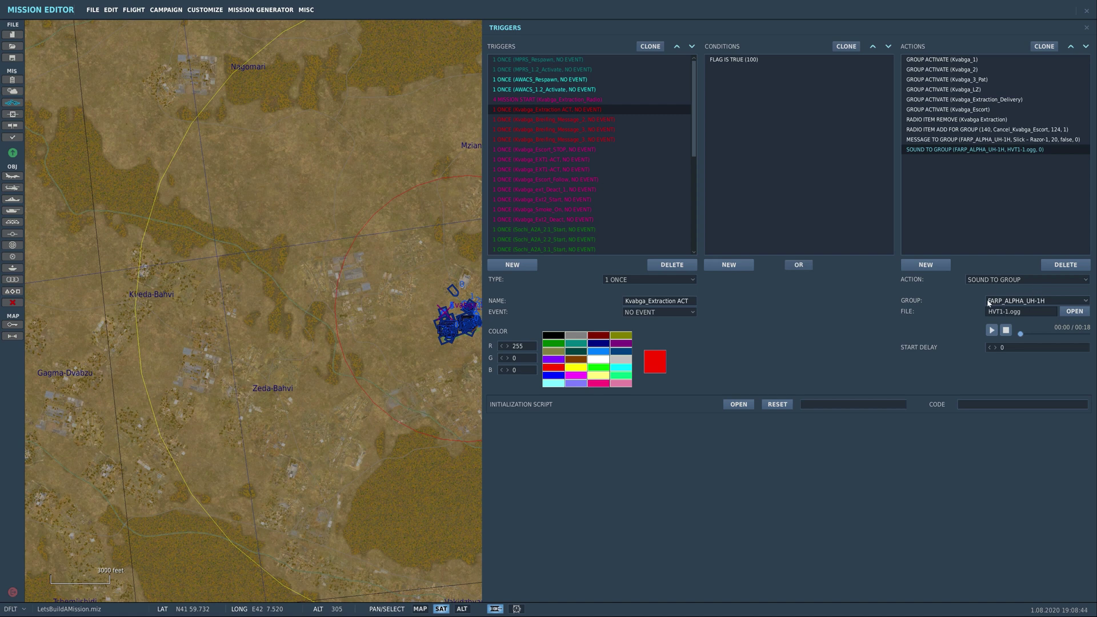
click(1074, 312)
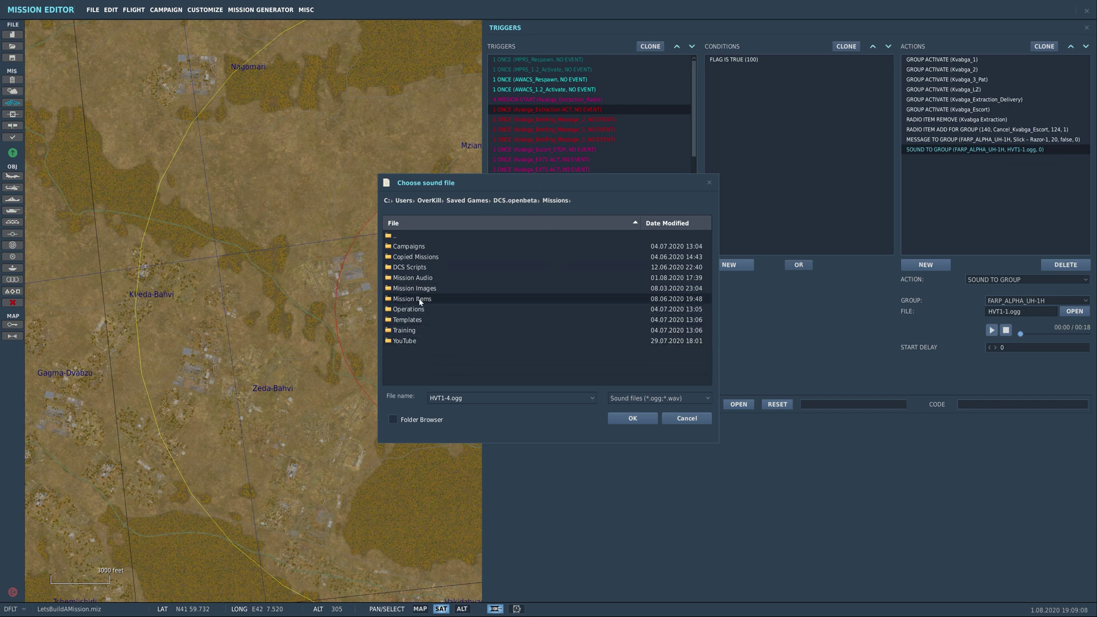
click(563, 201)
double_click(423, 279)
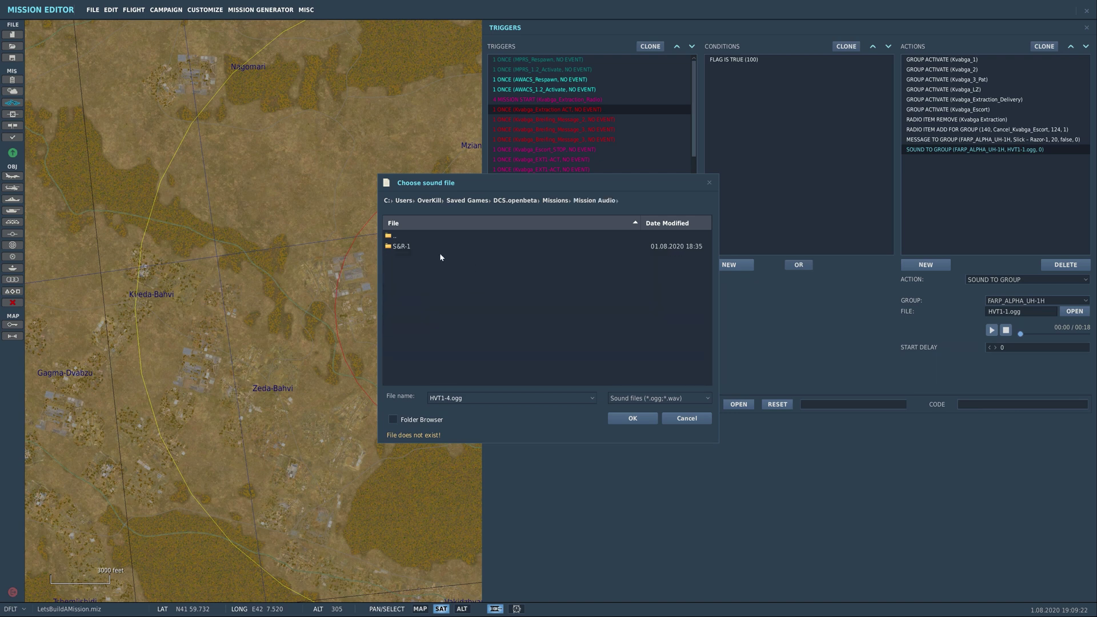
double_click(408, 248)
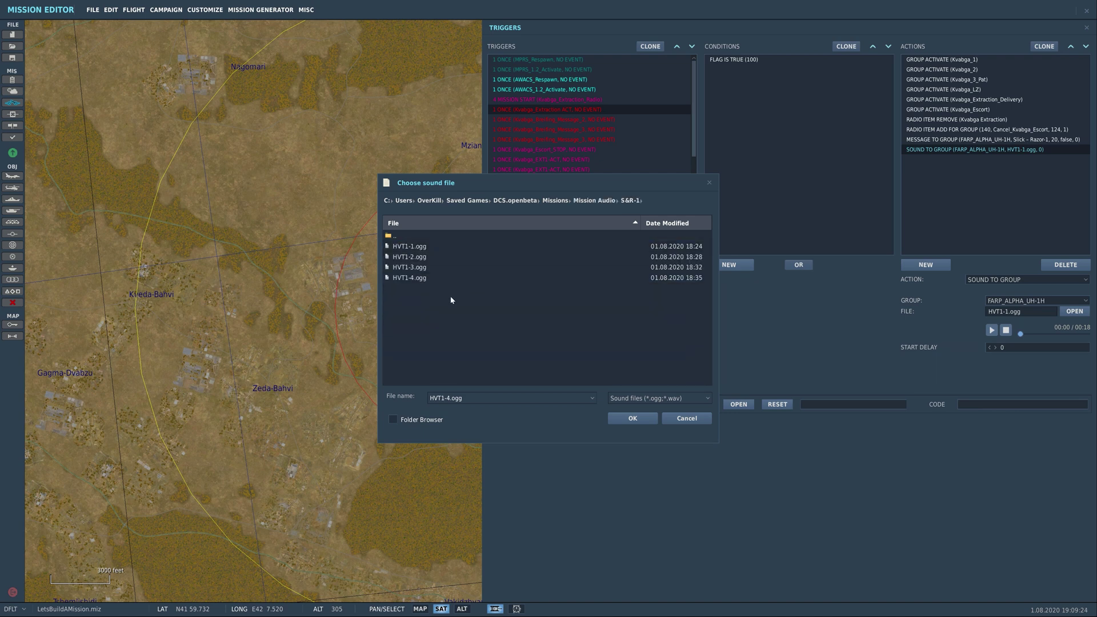
click(426, 247)
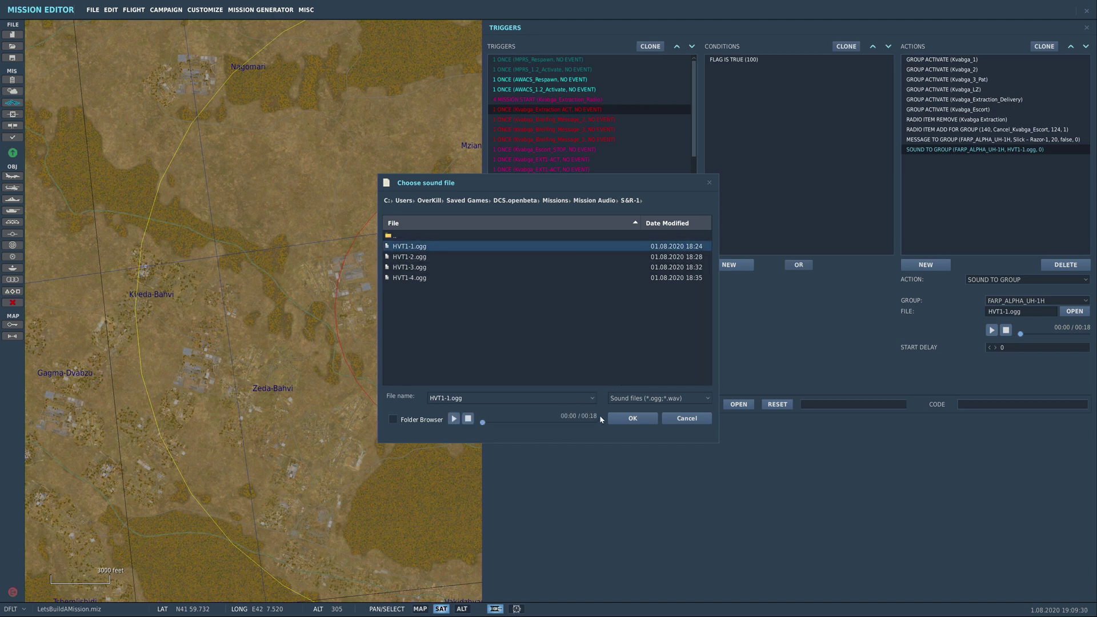
click(694, 419)
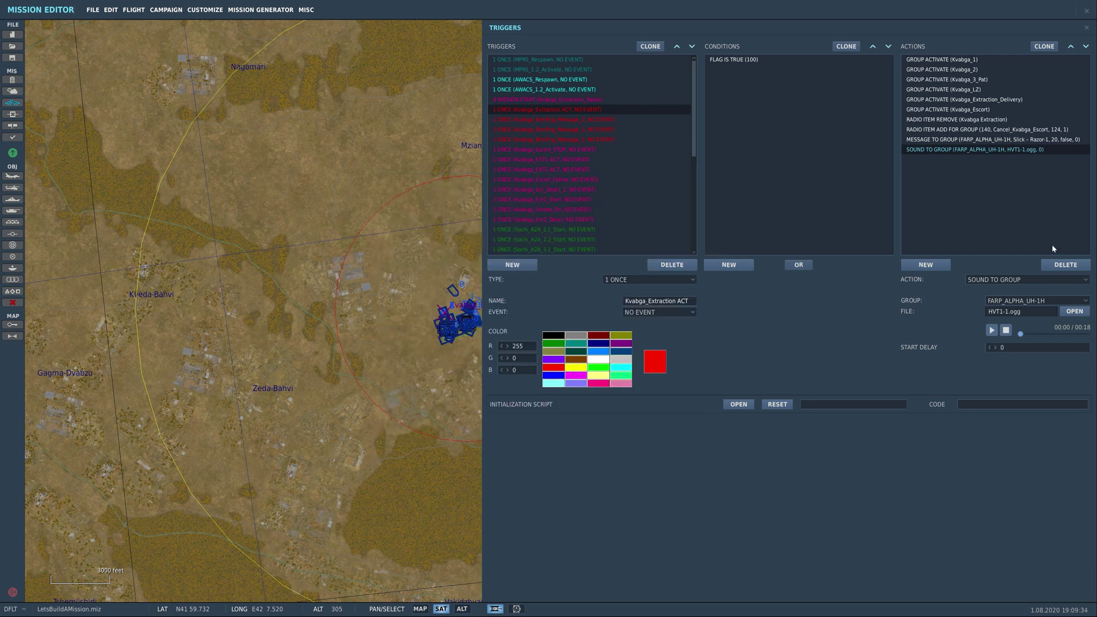
- Compare the message and sound actions, then tick CLEARVIEW on the FARP_ALPHA_UH-1H message (20 seconds, true)
click(997, 140)
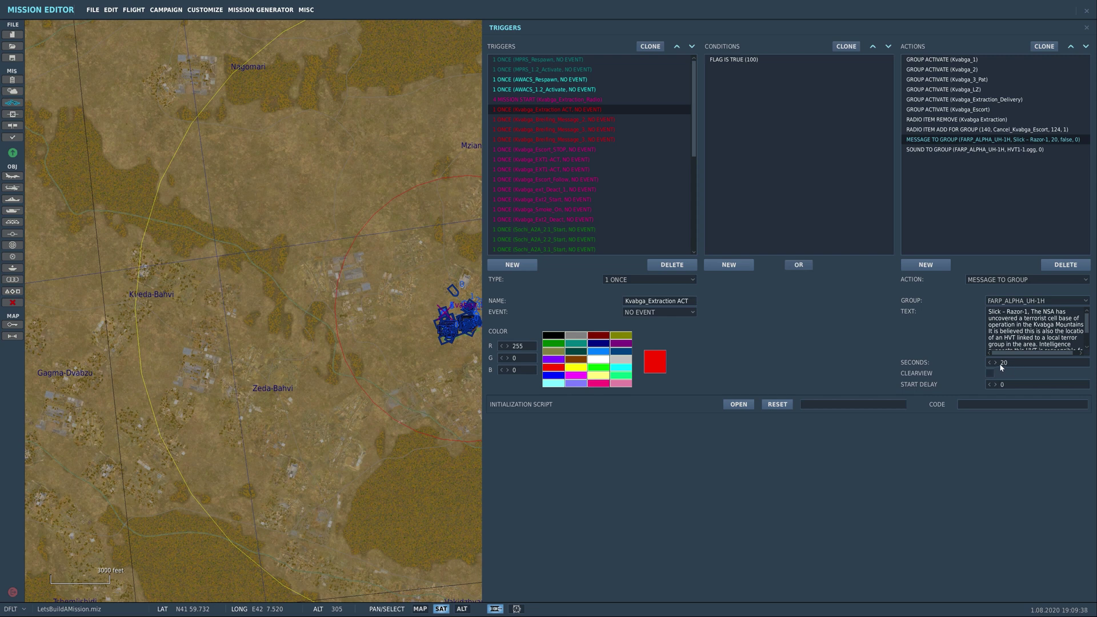
click(1007, 150)
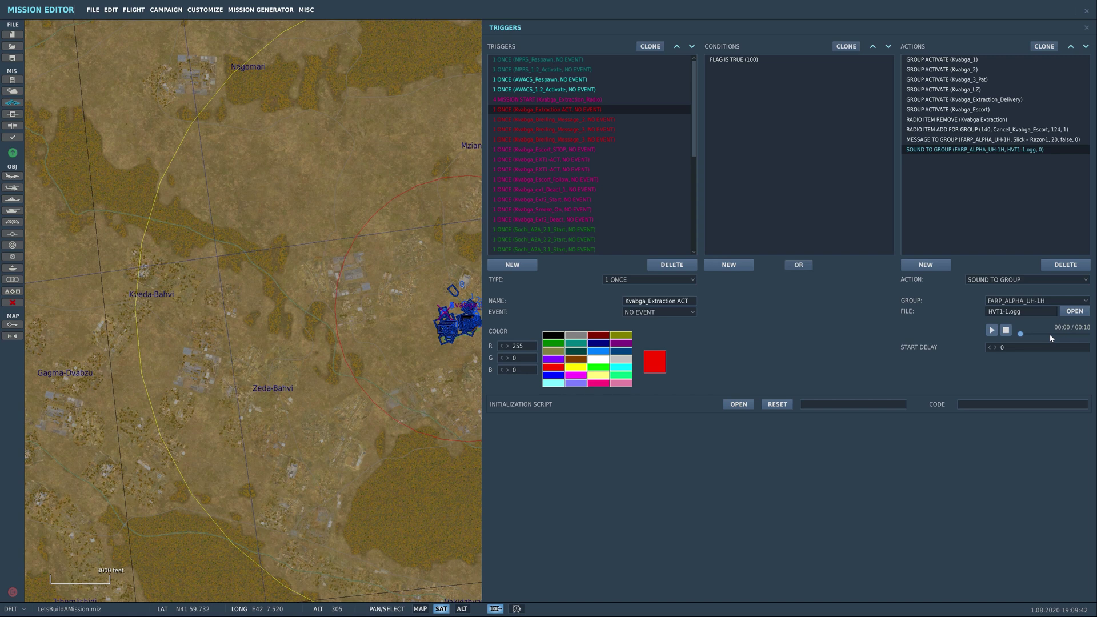
click(952, 140)
click(951, 149)
click(1013, 140)
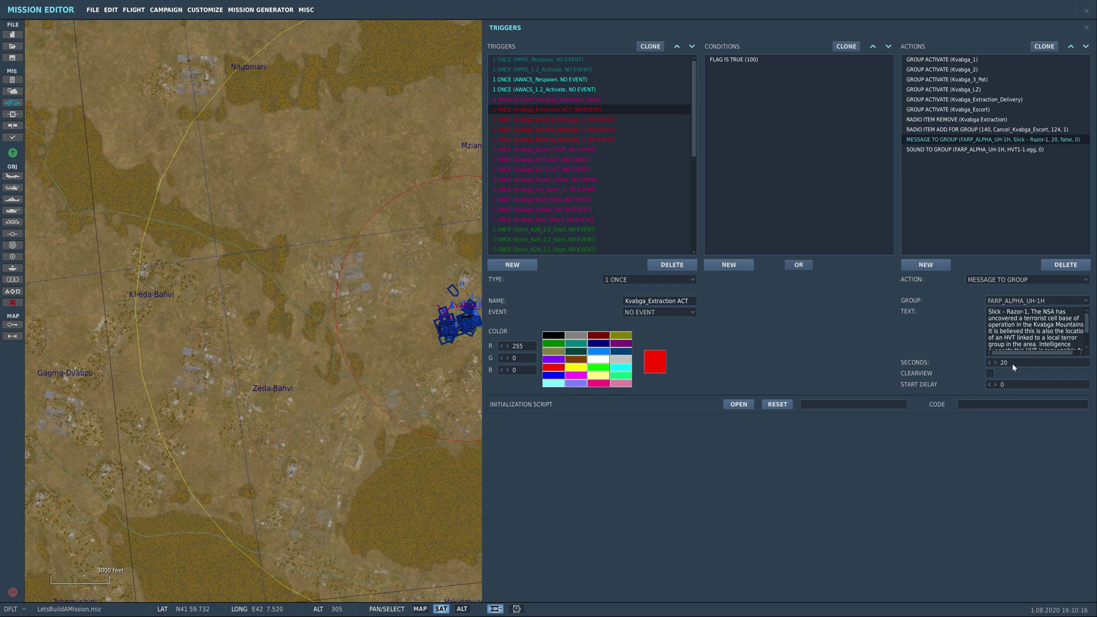
click(1025, 149)
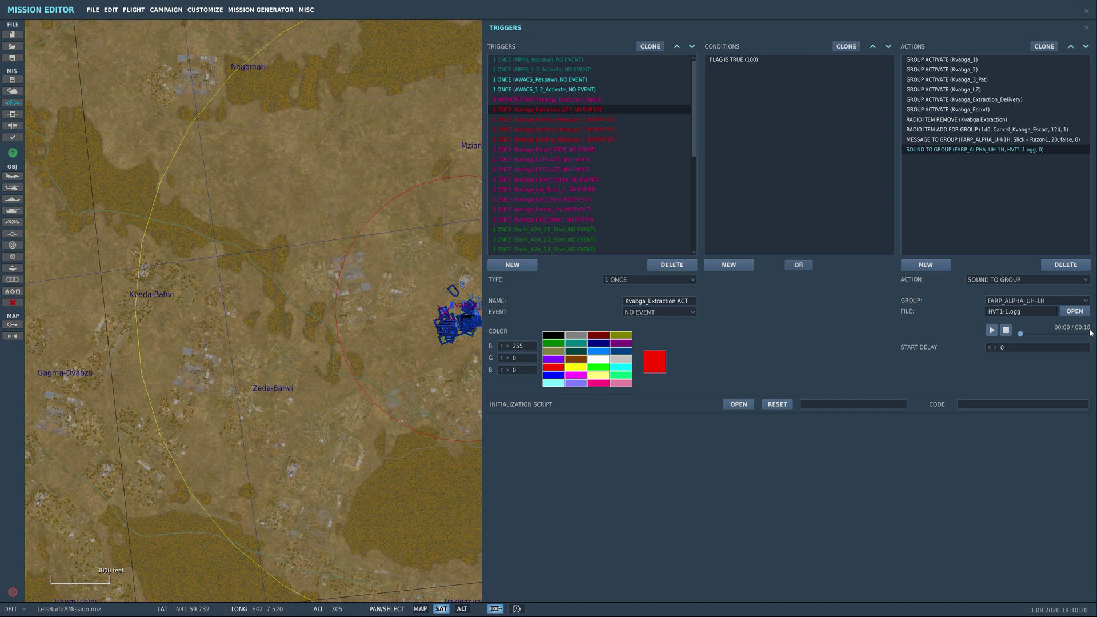
click(971, 140)
click(991, 375)
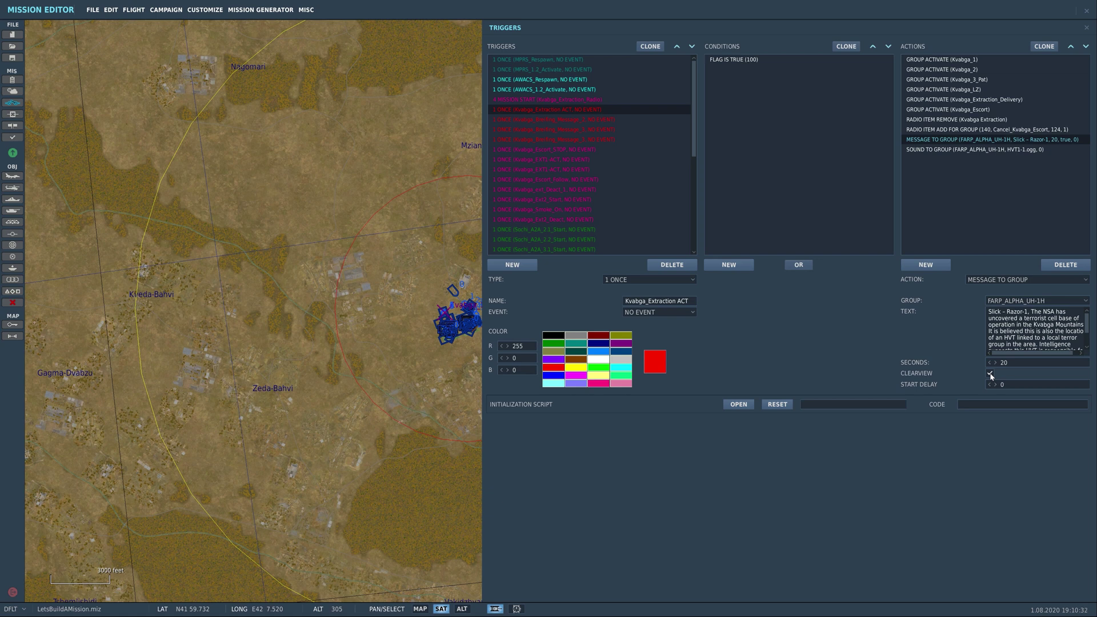
- Untick CLEARVIEW on the message (20 seconds, false) and recheck the sound file and message text
click(990, 374)
click(966, 150)
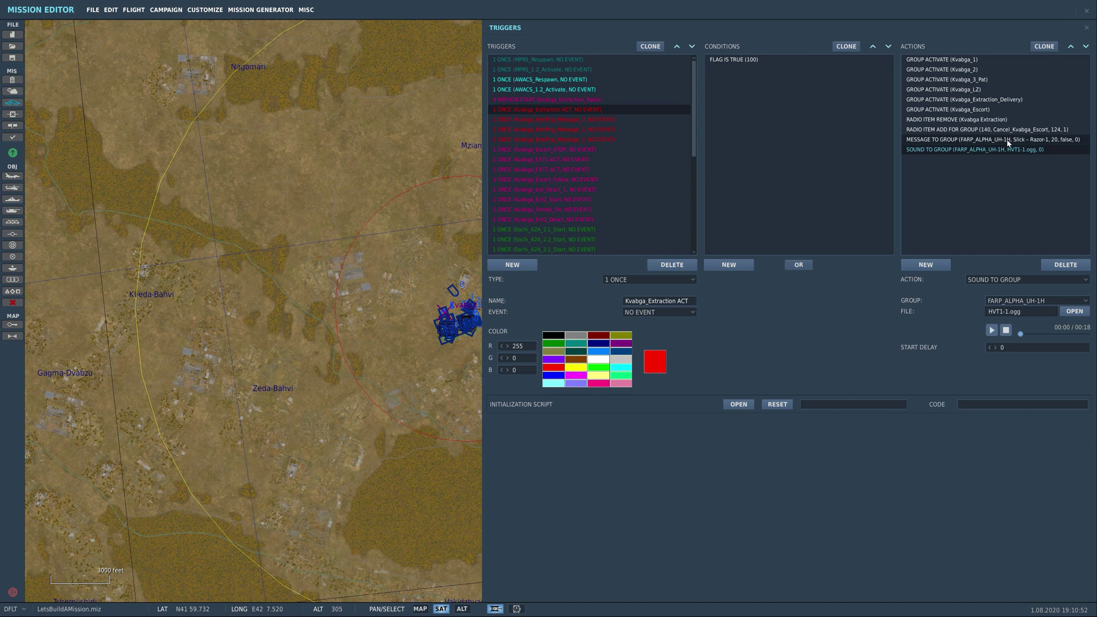
click(992, 140)
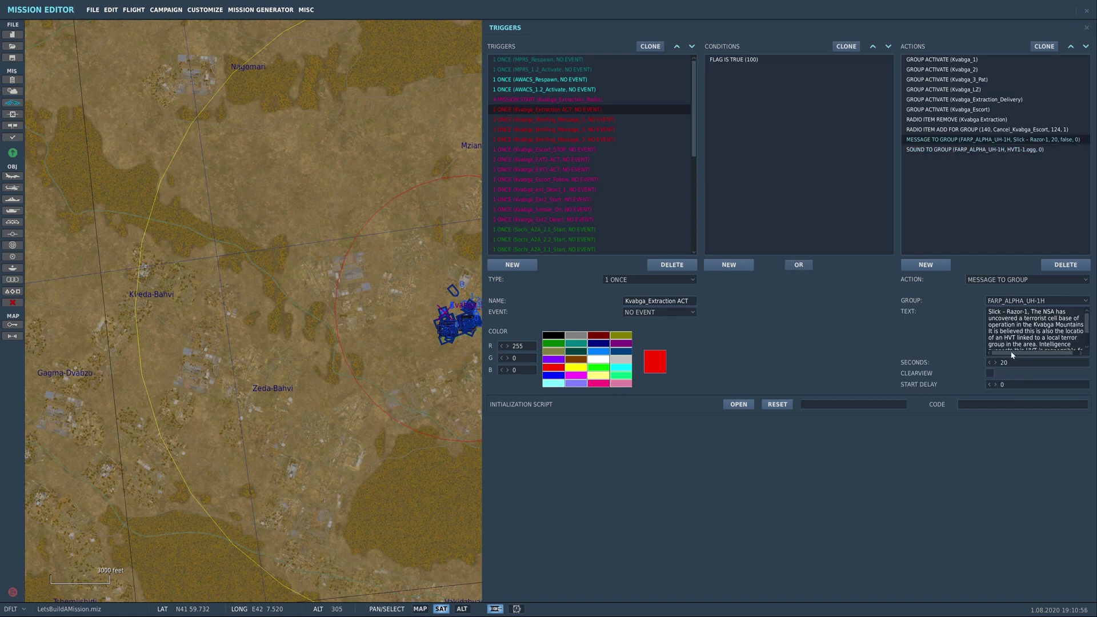
click(995, 150)
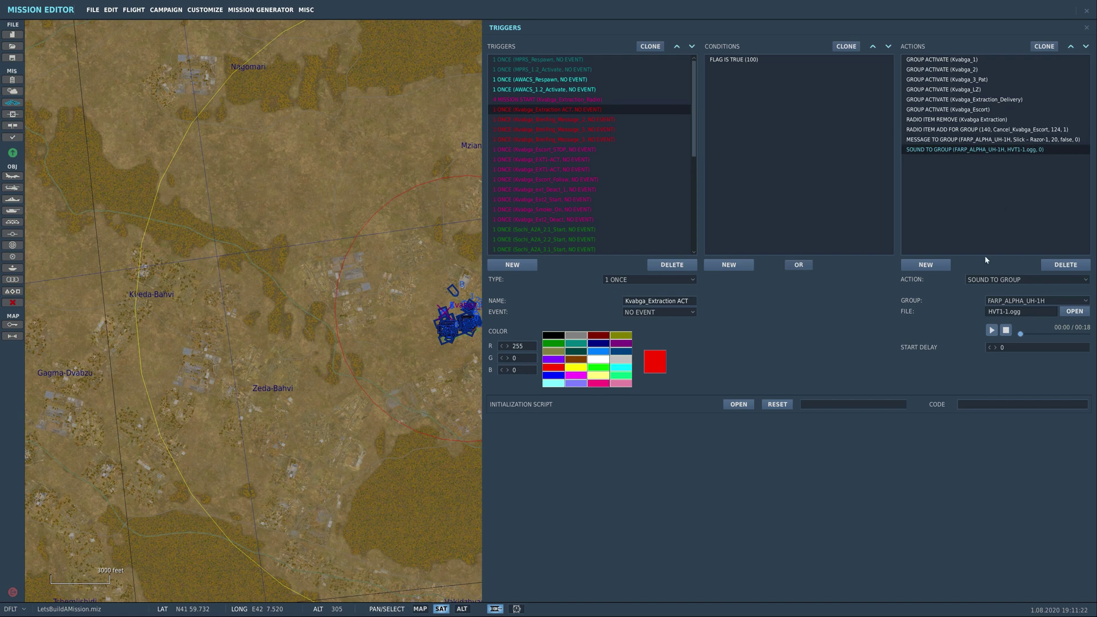
click(943, 140)
scroll(1060, 343, down, 2)
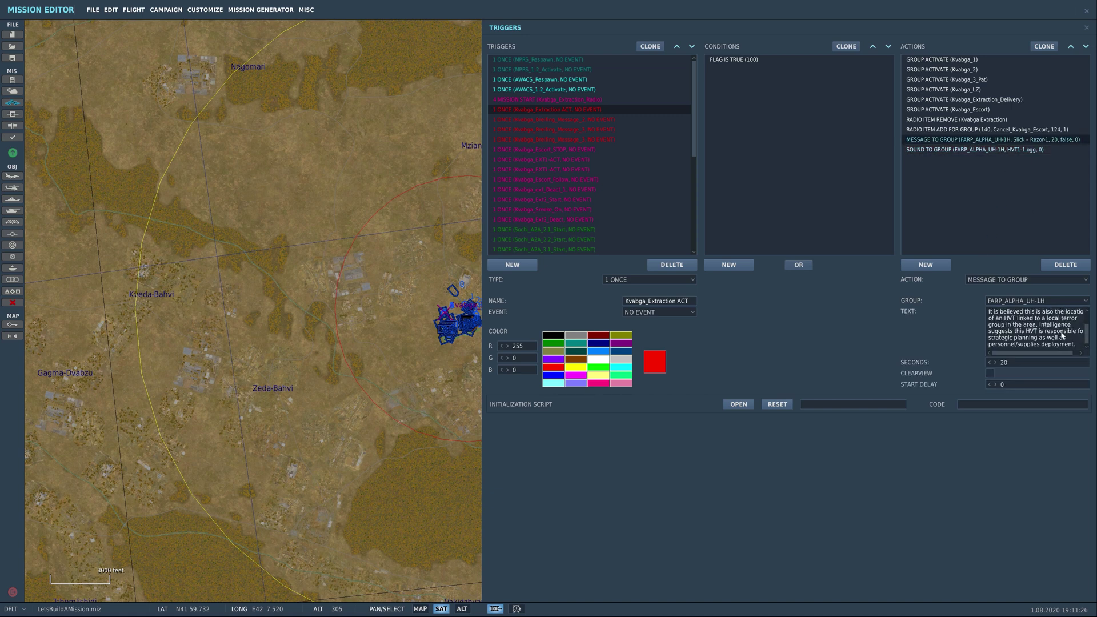